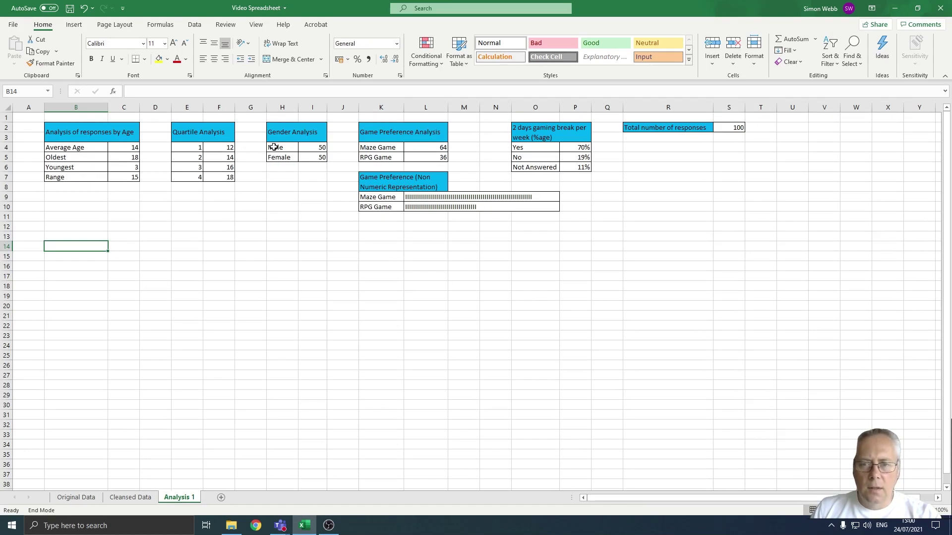
# Select the Male and Female counts (H4:I5) and bring up the 2-D Pie chart choices
pyautogui.moveTo(275, 148); pyautogui.dragTo(313, 157)
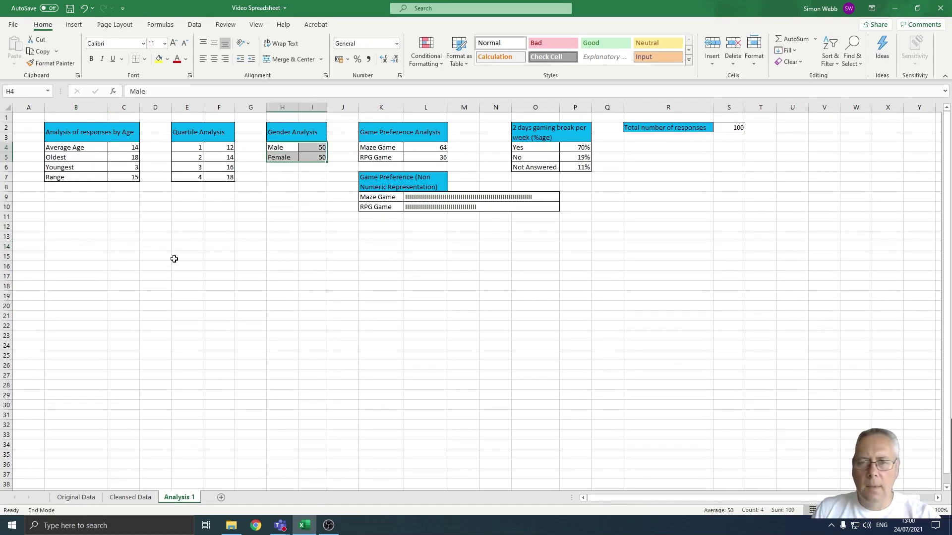
pyautogui.click(75, 26)
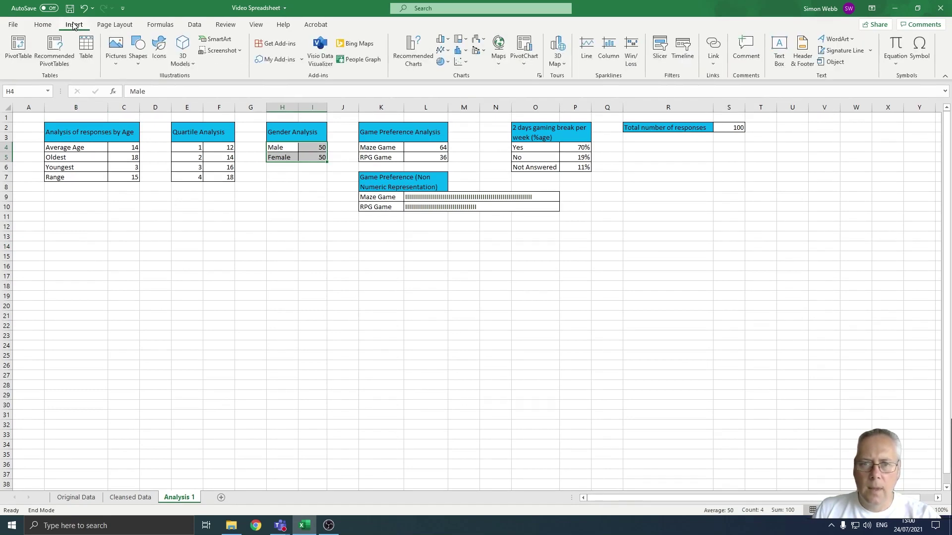
pyautogui.click(449, 64)
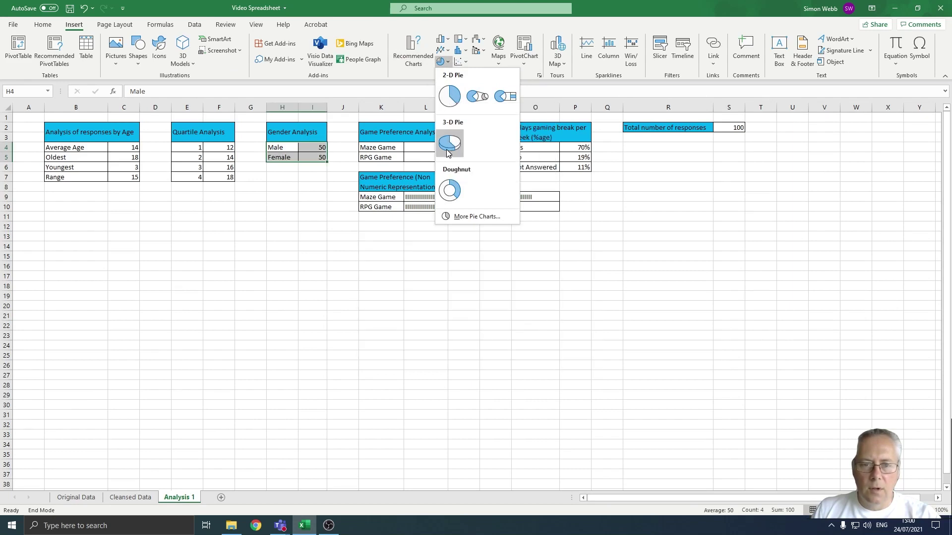
# Insert the flat 2-D pie chart and drag it below the age and quartile tables
pyautogui.click(449, 96)
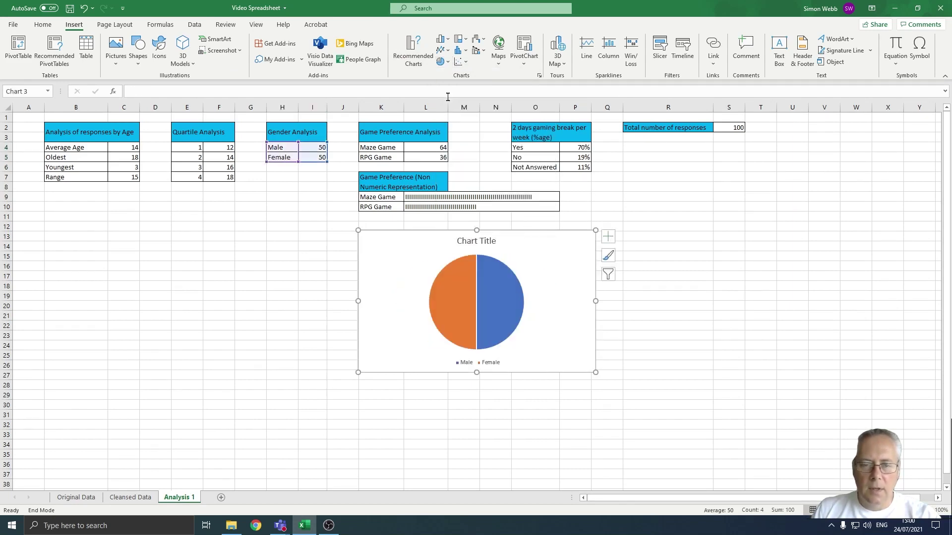
pyautogui.moveTo(506, 230); pyautogui.dragTo(224, 238)
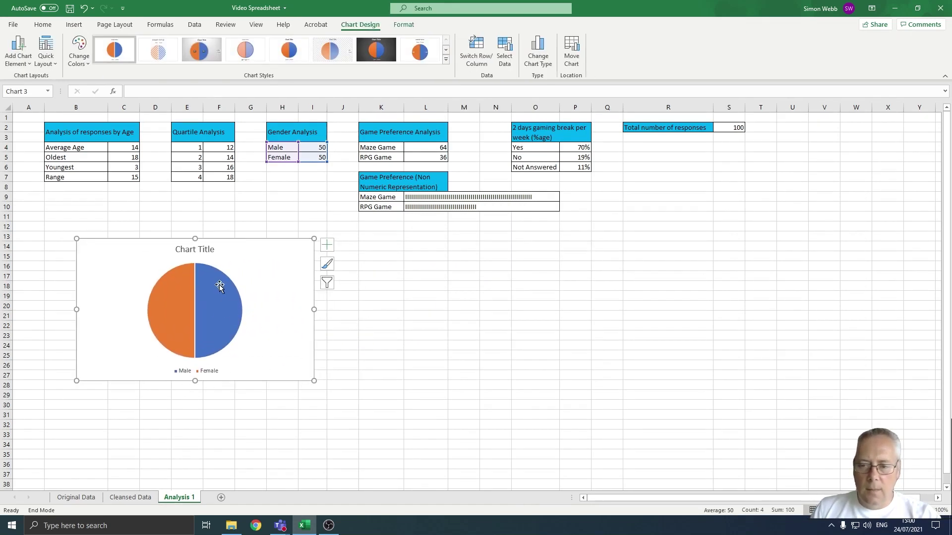
pyautogui.moveTo(219, 284)
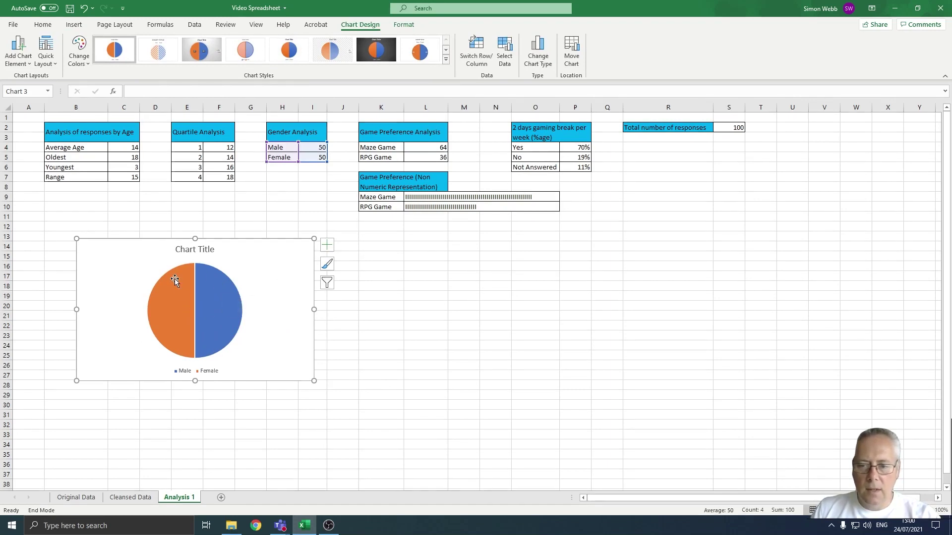
pyautogui.moveTo(169, 317)
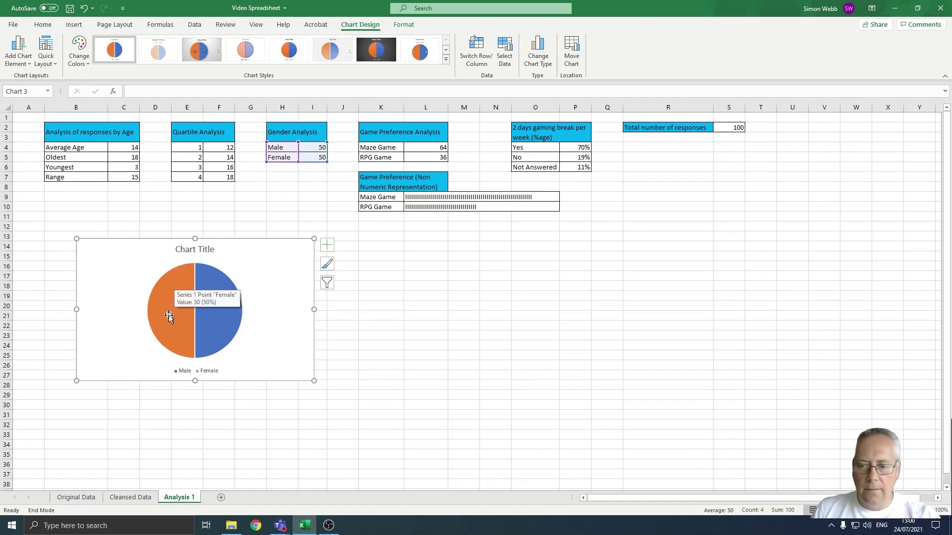
# Add a chart title above the pie reading 'Gender Analysis'
pyautogui.click(26, 64)
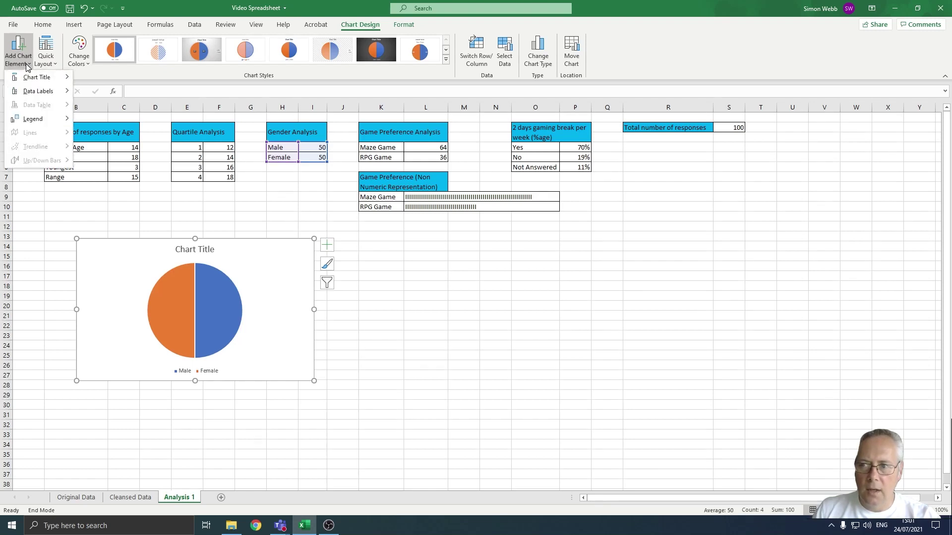
pyautogui.moveTo(38, 81)
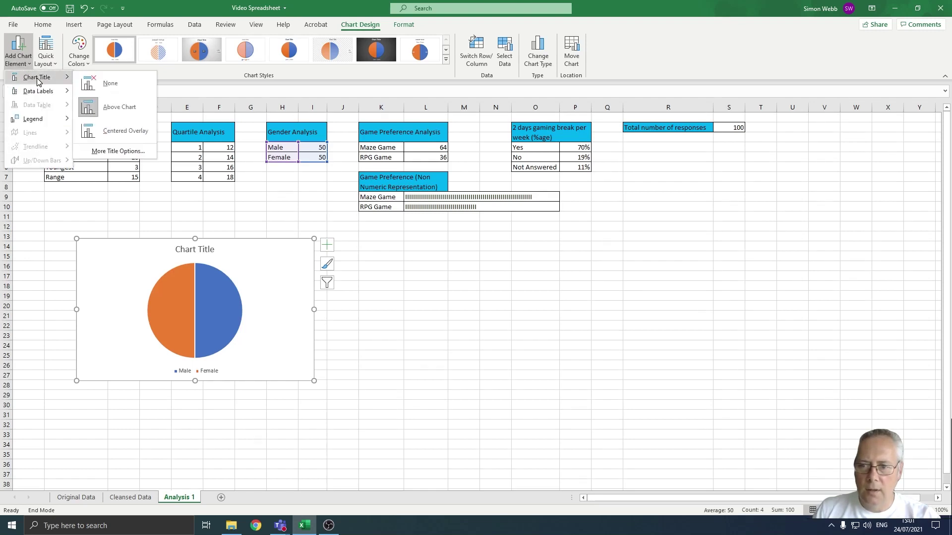
pyautogui.click(114, 109)
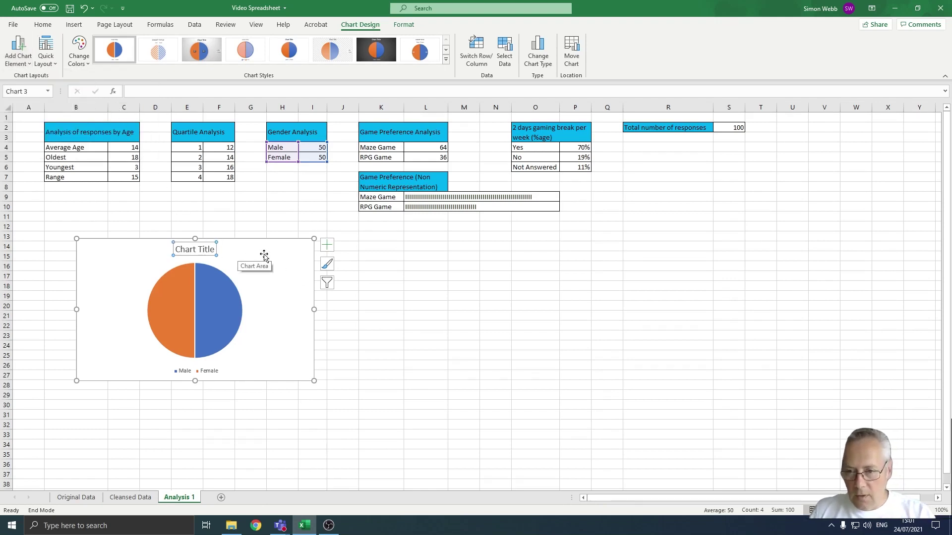
pyautogui.write('Gender Analysis')
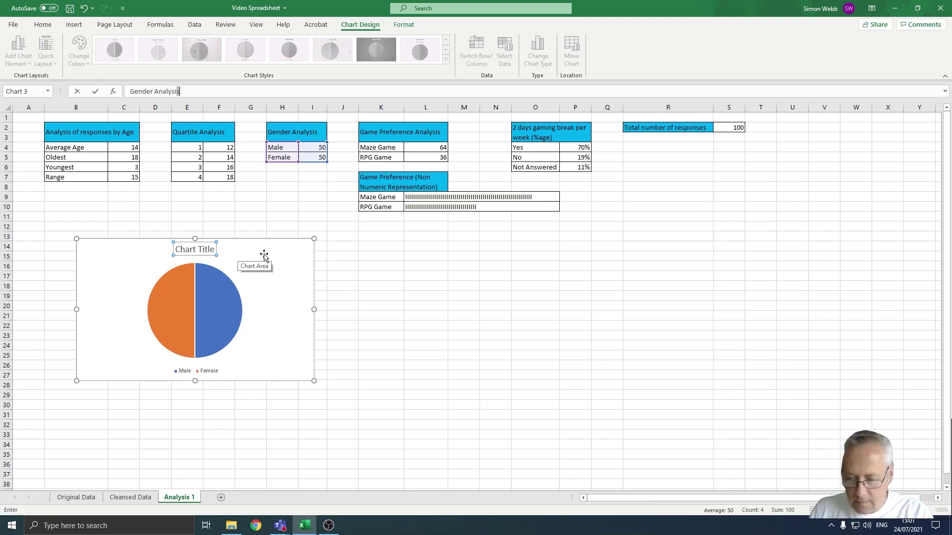
pyautogui.press('Return')
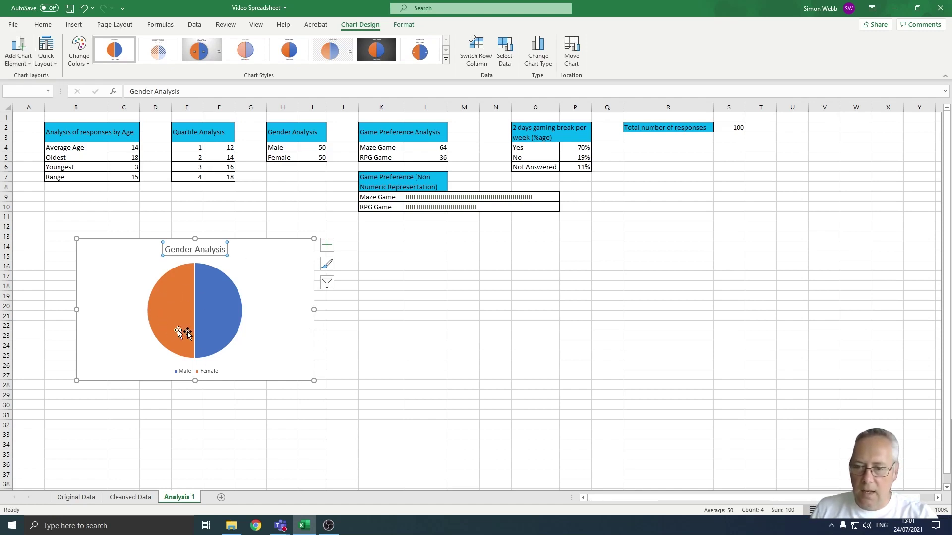
# Add centred data labels showing 50 on both the Male and Female slices
pyautogui.moveTo(220, 325)
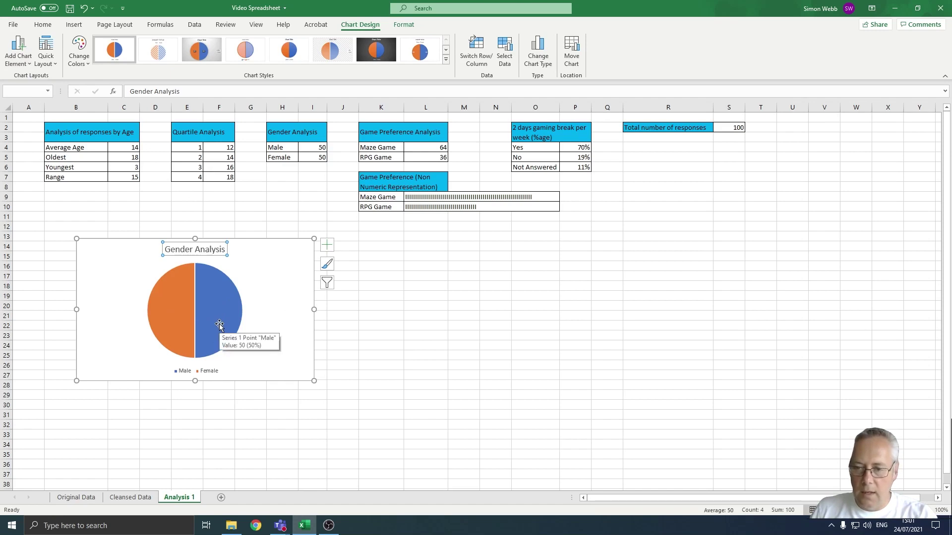
pyautogui.click(27, 66)
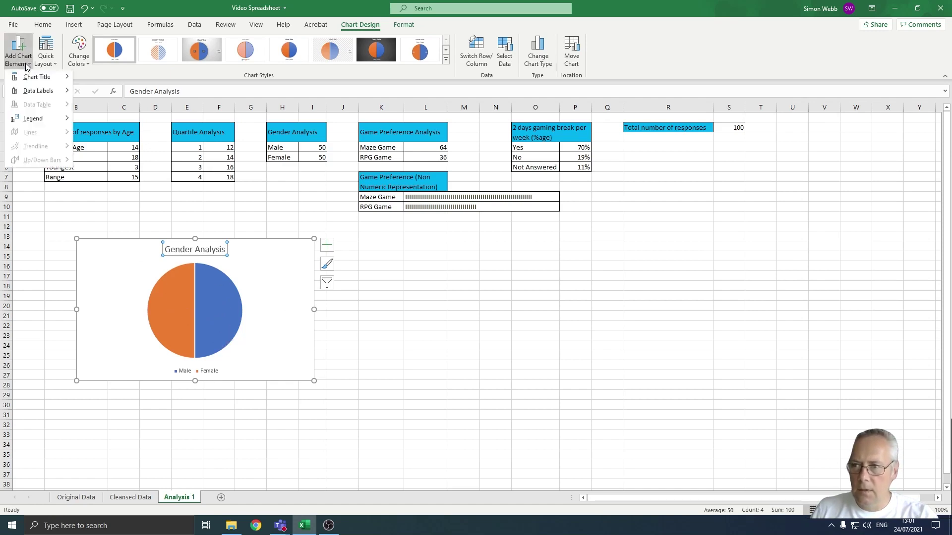
pyautogui.moveTo(42, 100)
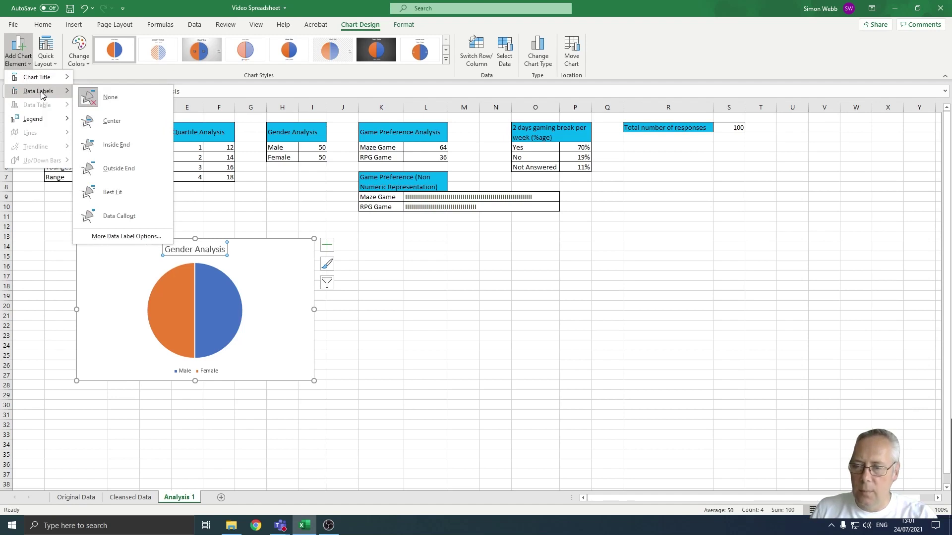
pyautogui.click(124, 121)
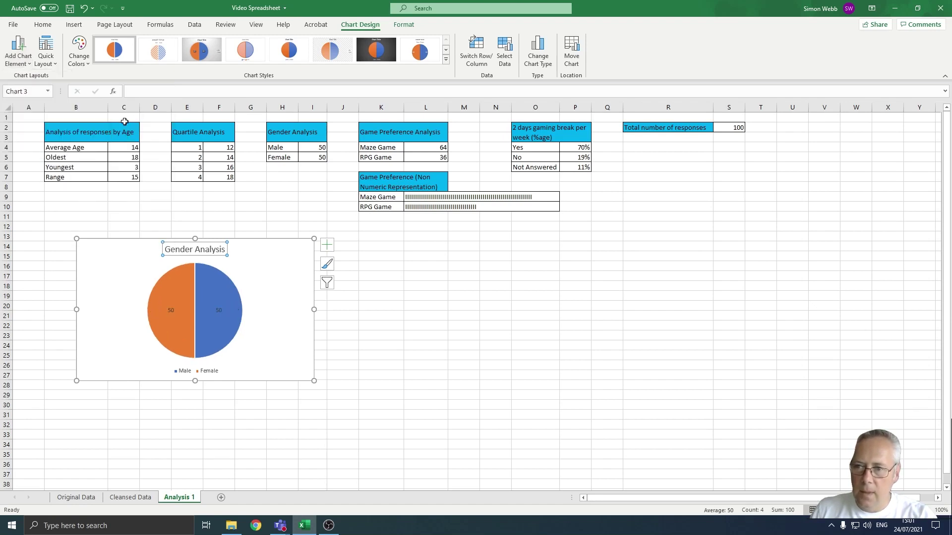
pyautogui.click(22, 66)
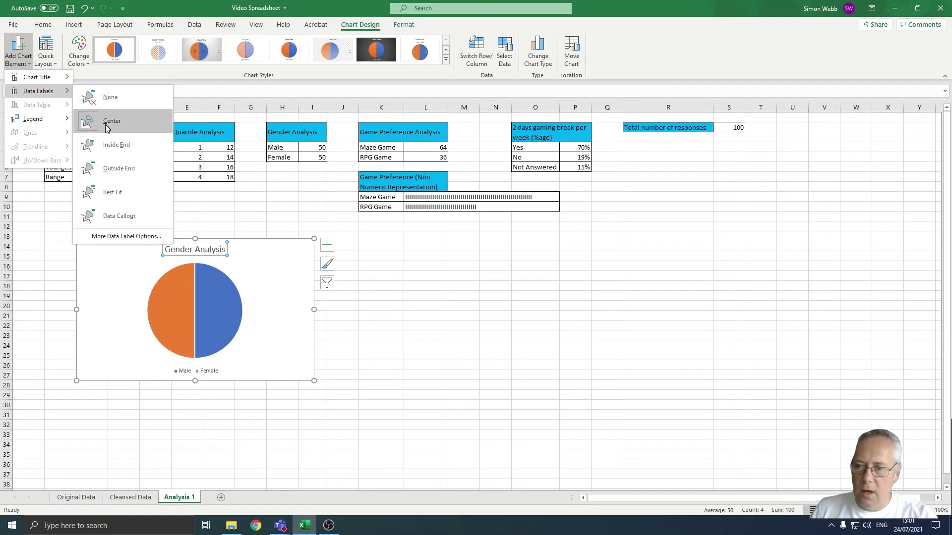
# Switch the data labels from Value to Percentage, briefly trying Category Name, so slices show 50%
pyautogui.click(126, 237)
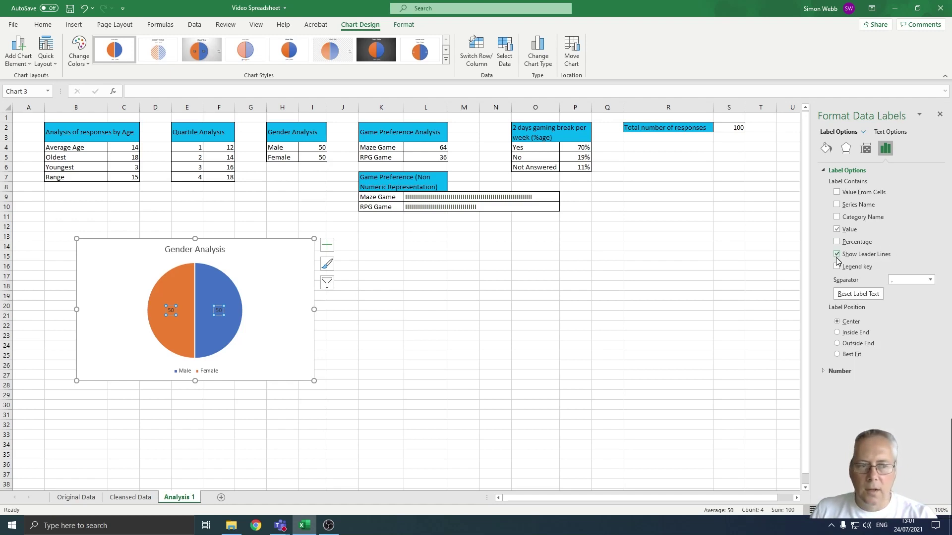
pyautogui.click(837, 230)
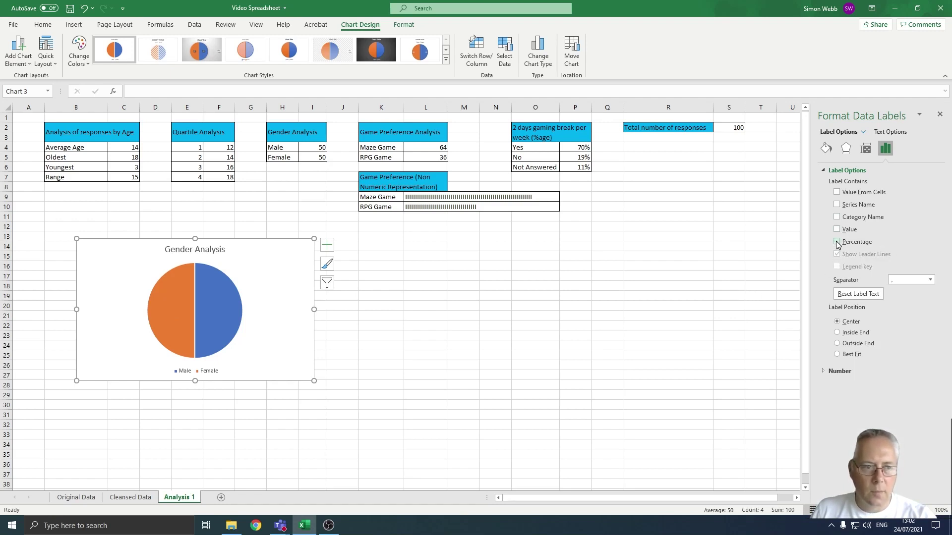
pyautogui.click(836, 241)
pyautogui.click(837, 254)
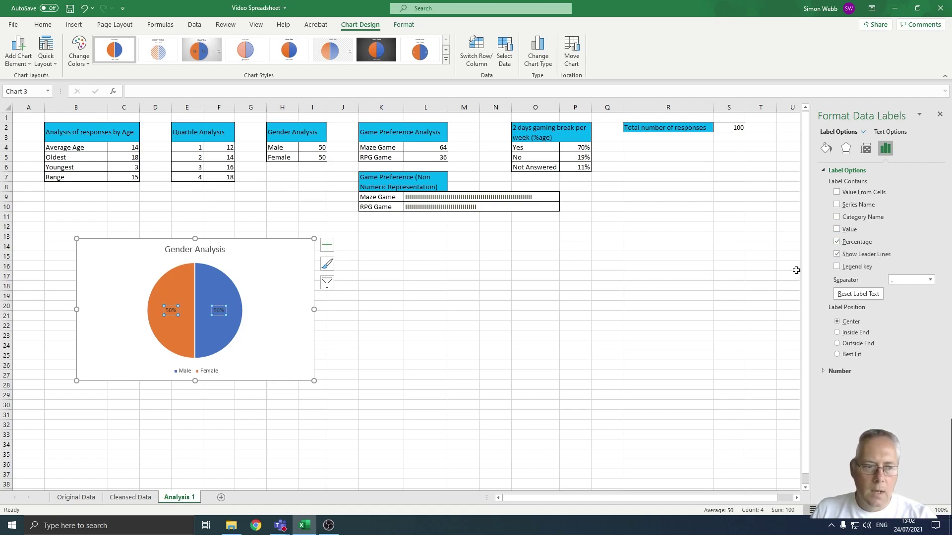
pyautogui.click(838, 218)
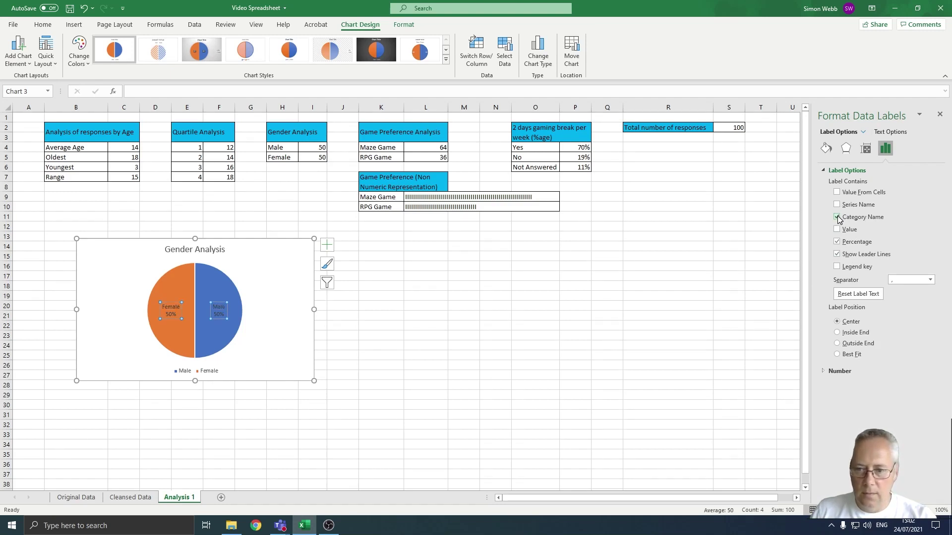
pyautogui.click(837, 218)
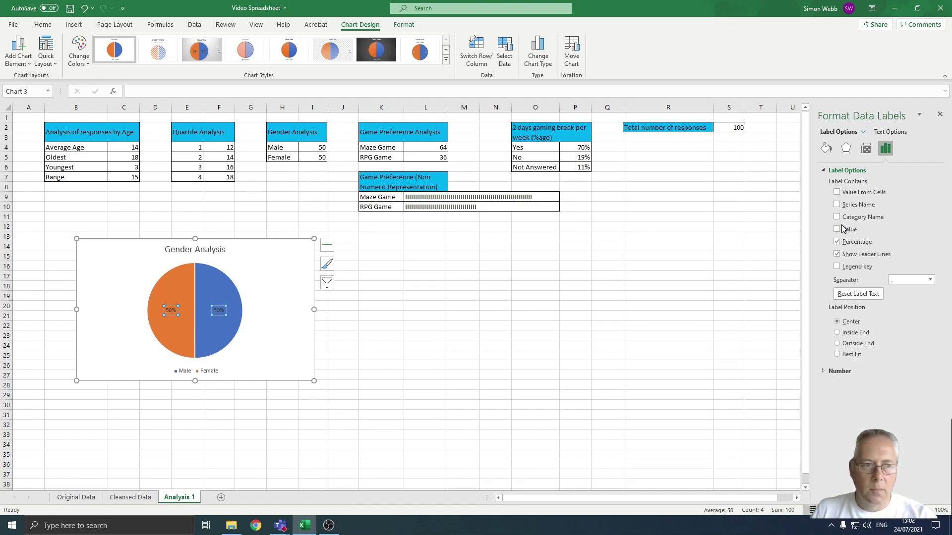
# Make the data label text colour white
pyautogui.click(826, 149)
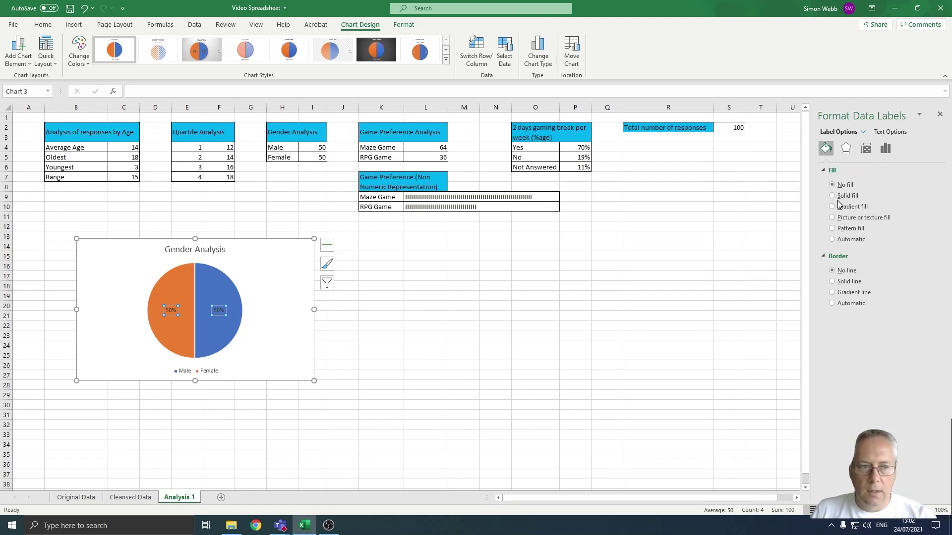
pyautogui.click(888, 133)
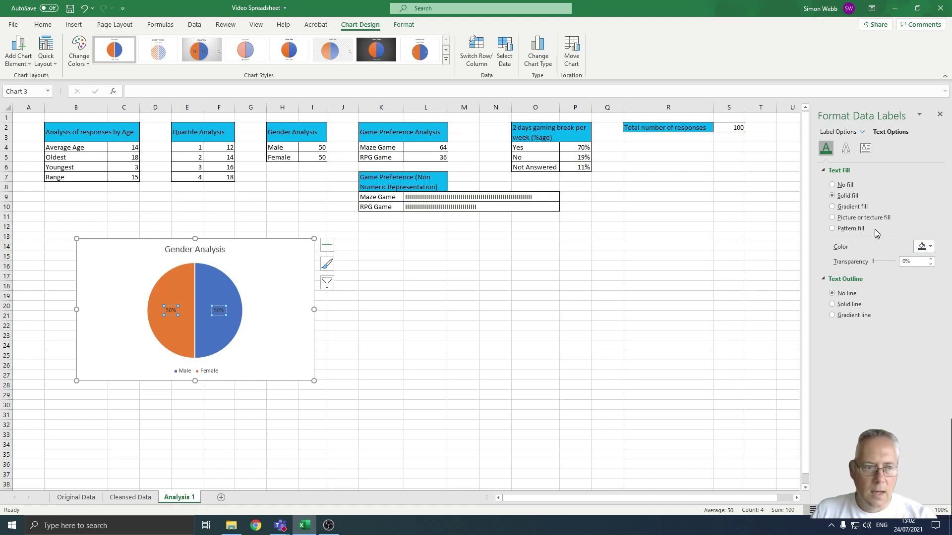
pyautogui.click(930, 252)
pyautogui.click(868, 276)
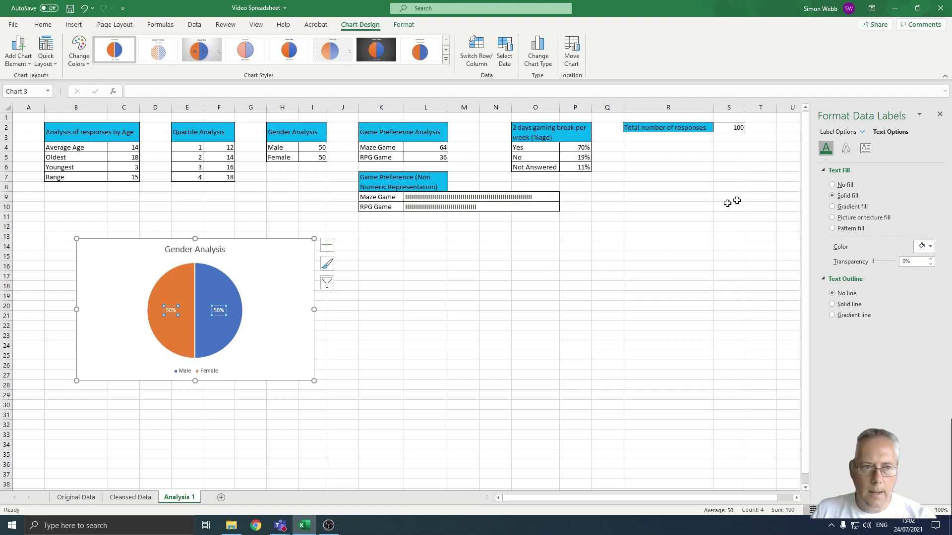
# Give the data labels a solid black background fill
pyautogui.click(838, 131)
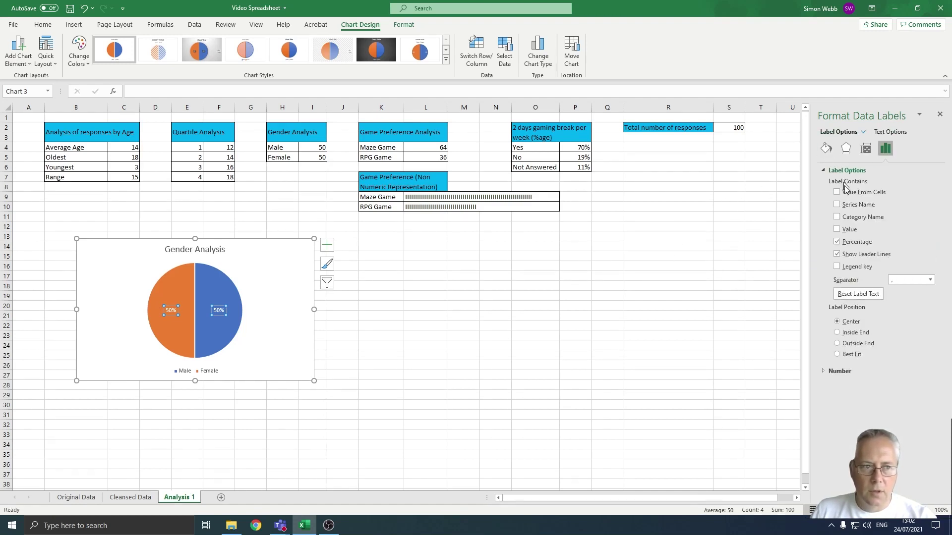
pyautogui.click(825, 152)
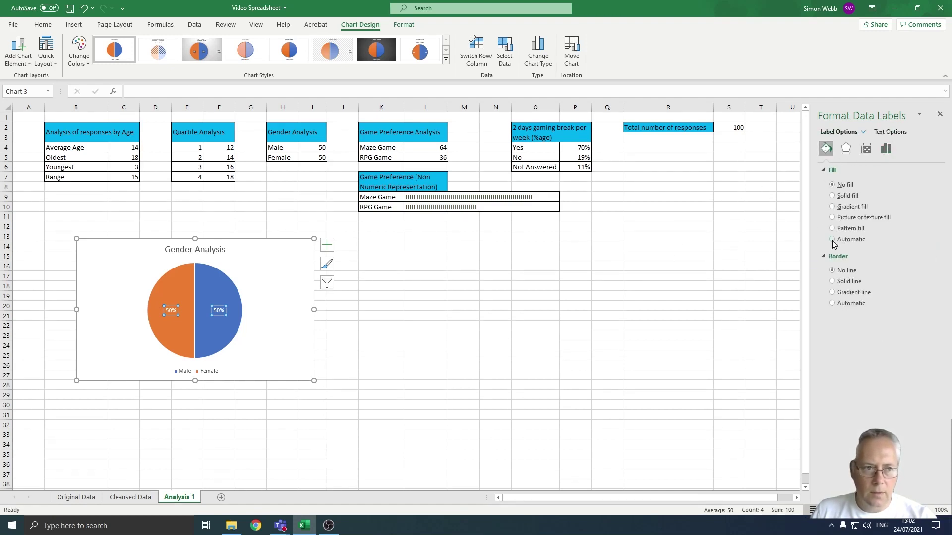
pyautogui.click(833, 197)
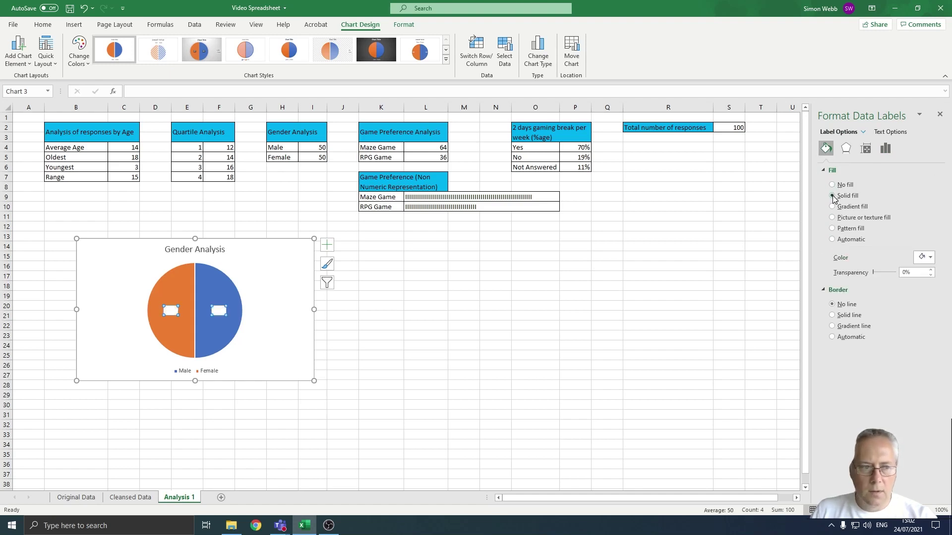
pyautogui.click(923, 258)
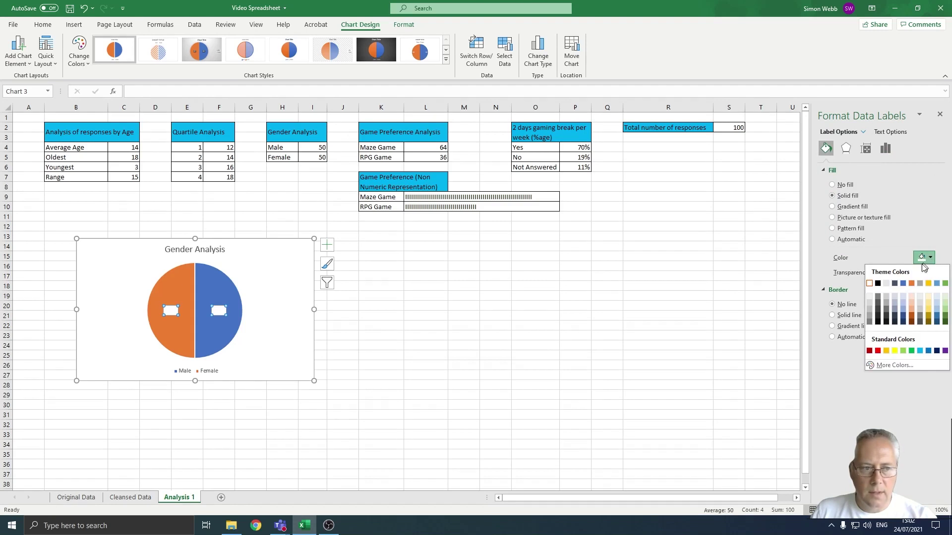
pyautogui.click(877, 283)
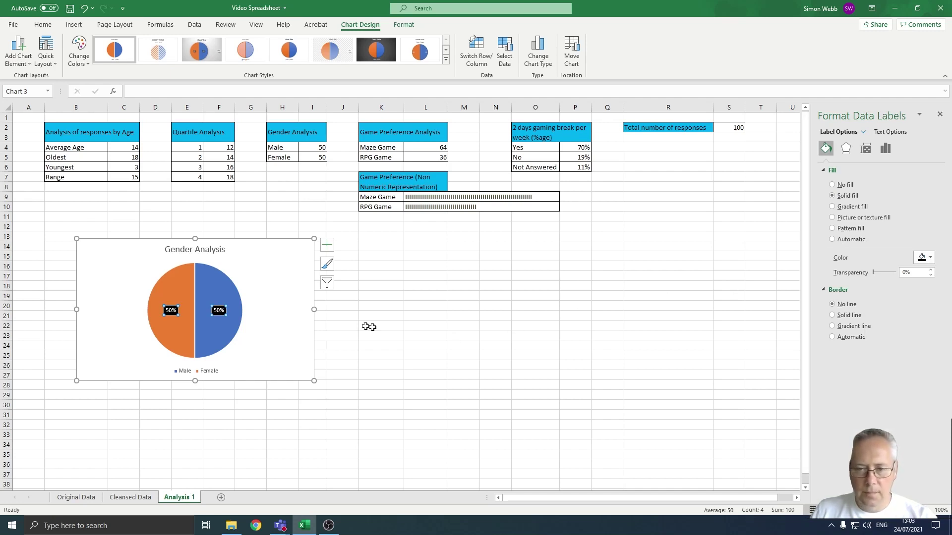
pyautogui.click(16, 64)
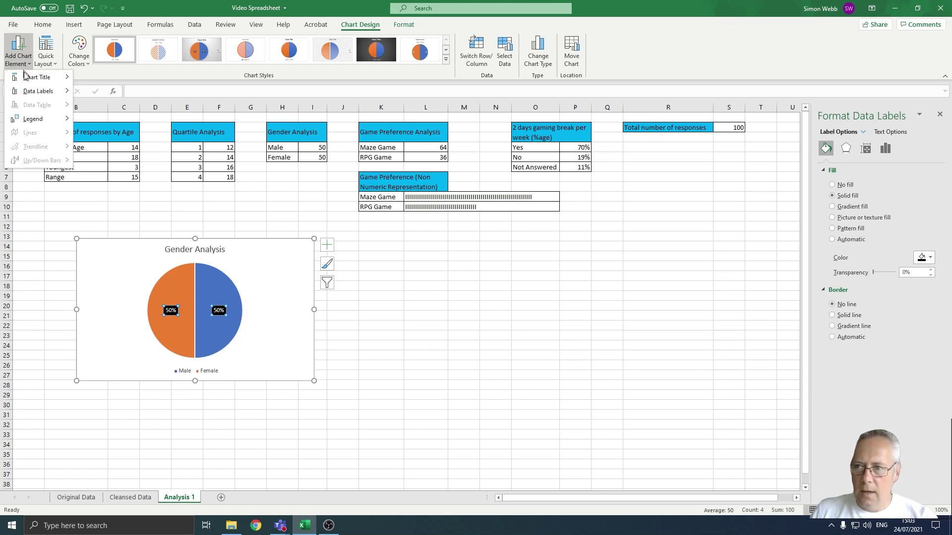
# Place the Male/Female legend on the right of the pie and deselect the chart
pyautogui.moveTo(38, 121)
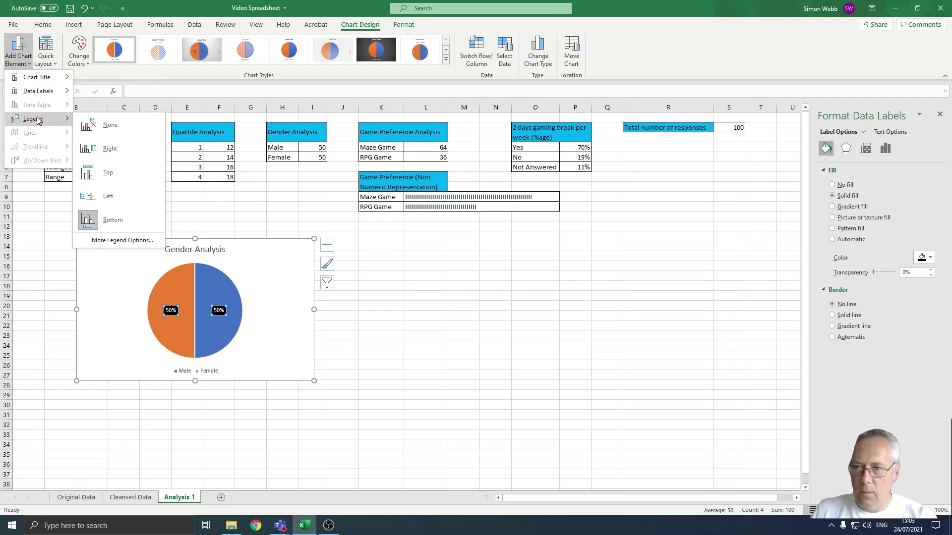
pyautogui.click(113, 155)
pyautogui.click(414, 357)
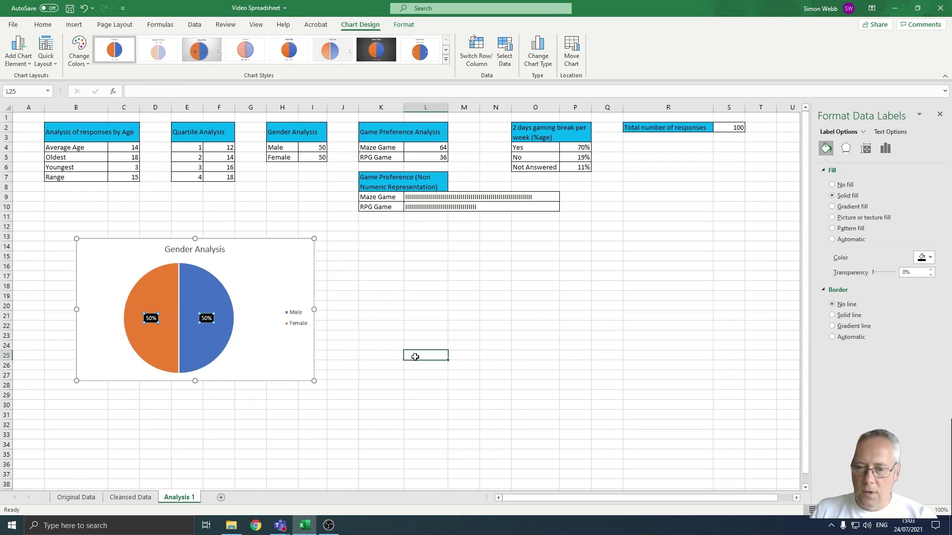